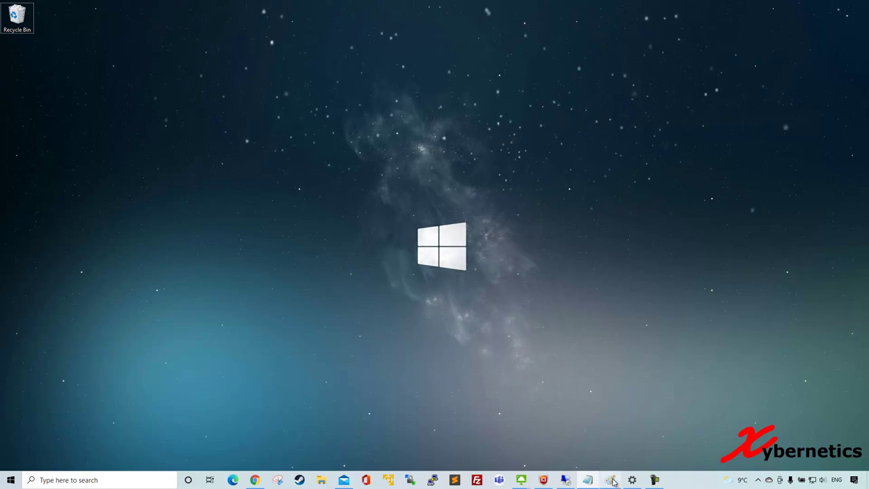
Dismiss the Logo - Paint preview, then open and close its window menu without choosing anything
mouse_move(613, 481)
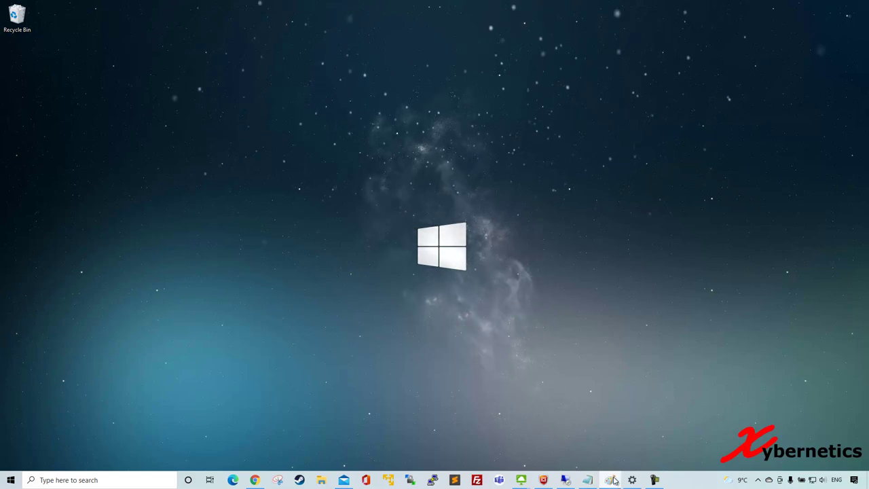
left_click(575, 448)
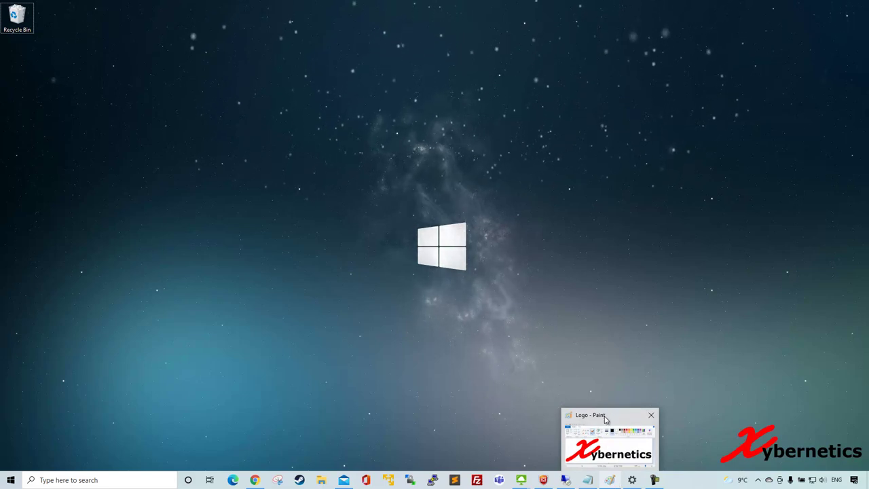
right_click(606, 419)
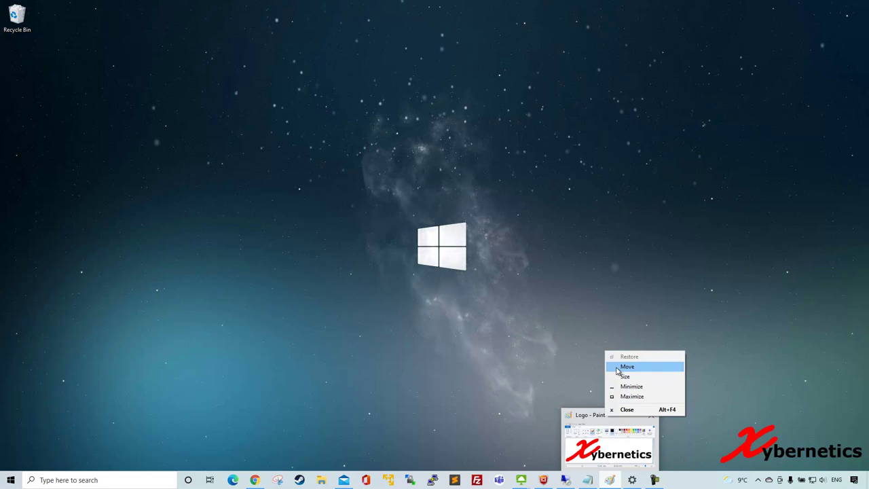
left_click(561, 367)
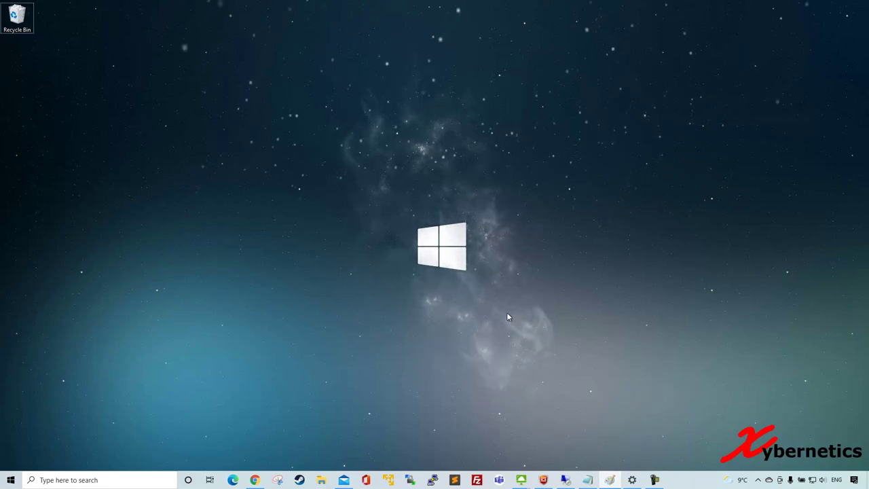
Minimize the off-screen Logo - Paint window, then open and close its window menu
left_click(610, 480)
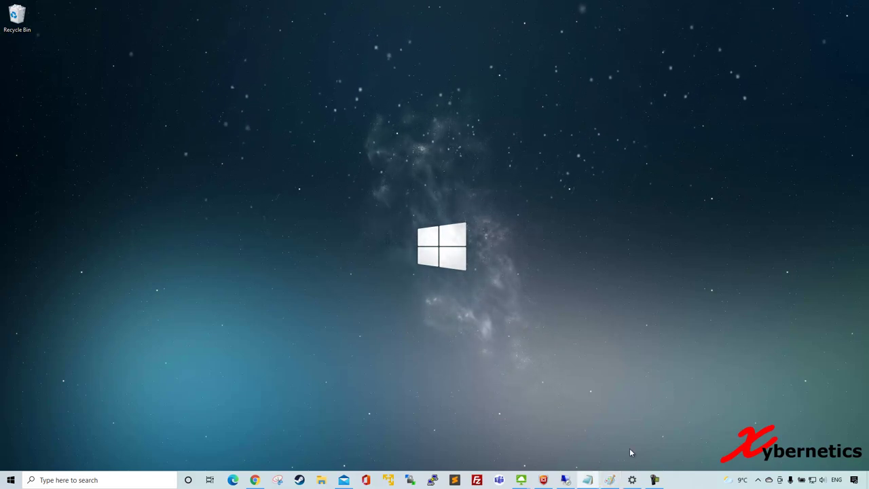
mouse_move(609, 480)
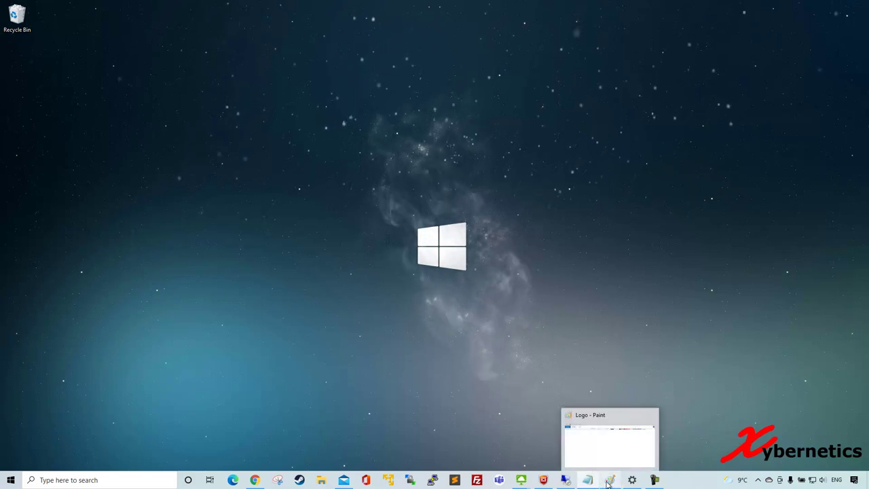
right_click(617, 420)
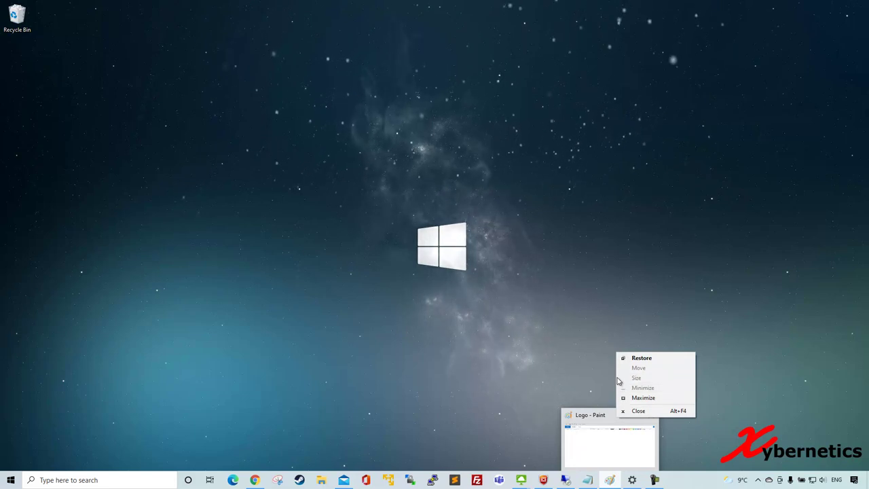
left_click(391, 364)
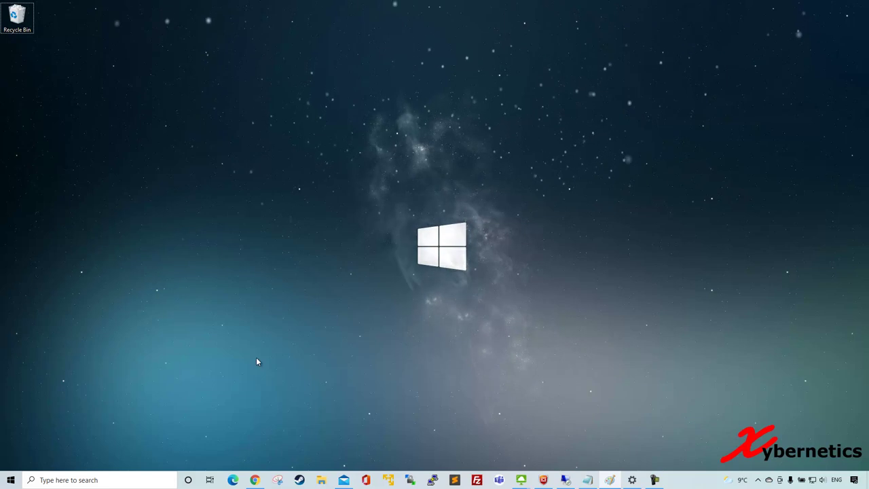
Restore Logo - Paint and choose Move from its taskbar window menu
left_click(615, 480)
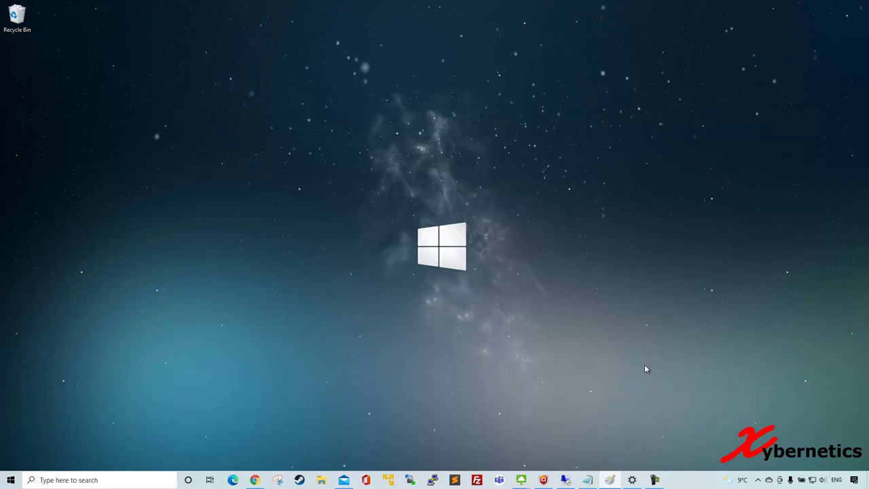
mouse_move(612, 480)
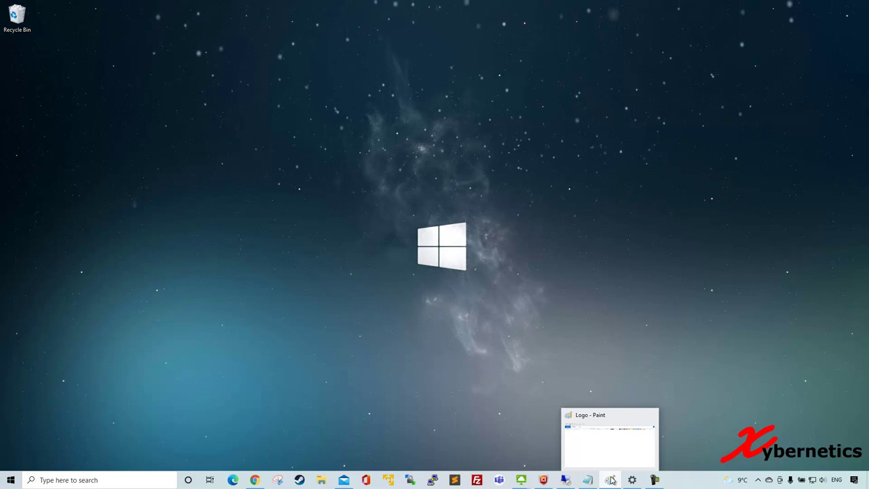
right_click(614, 415)
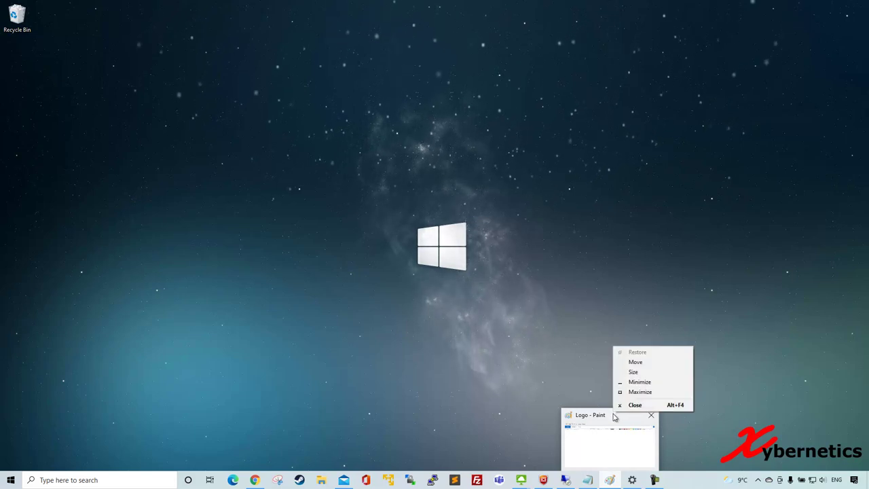
left_click(631, 362)
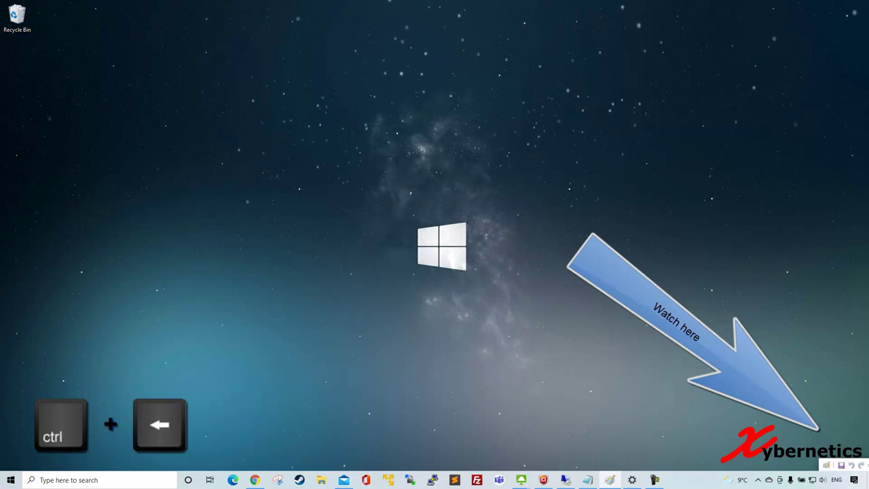
Bring Paint to the screen's middle, then drag it back off the bottom-right corner
key("ctrl+Left")
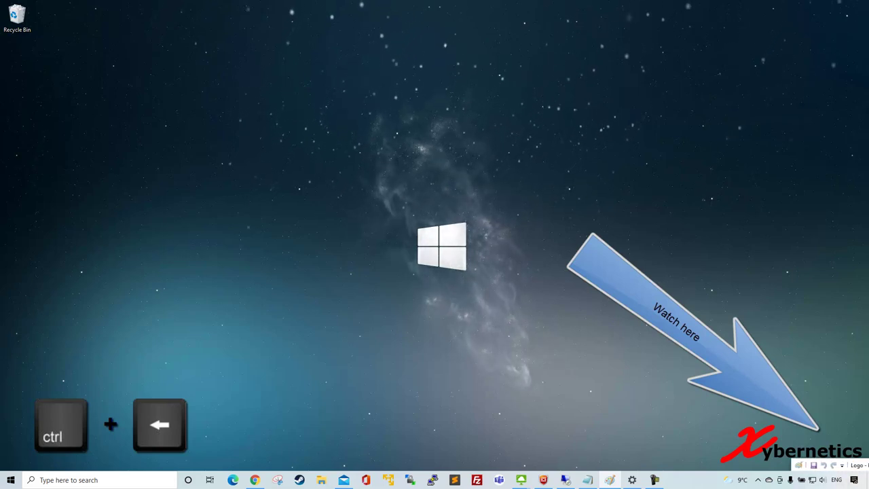
key("ctrl+Left")
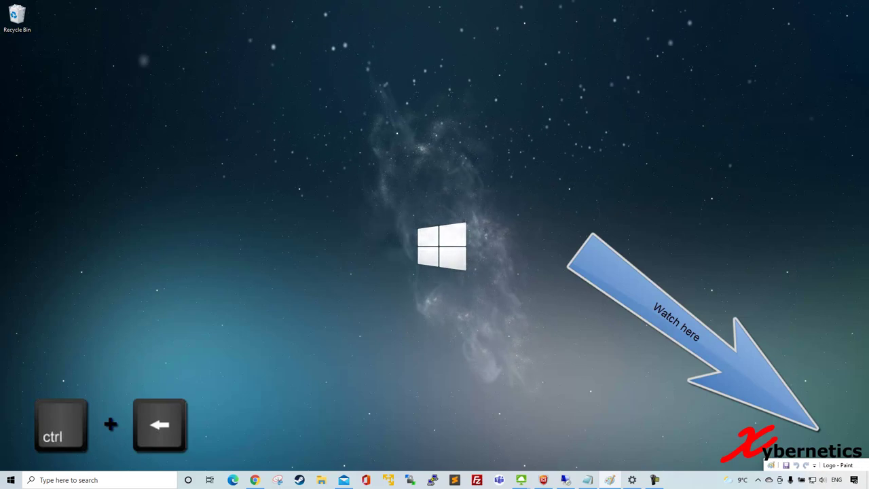
key("ctrl+Left")
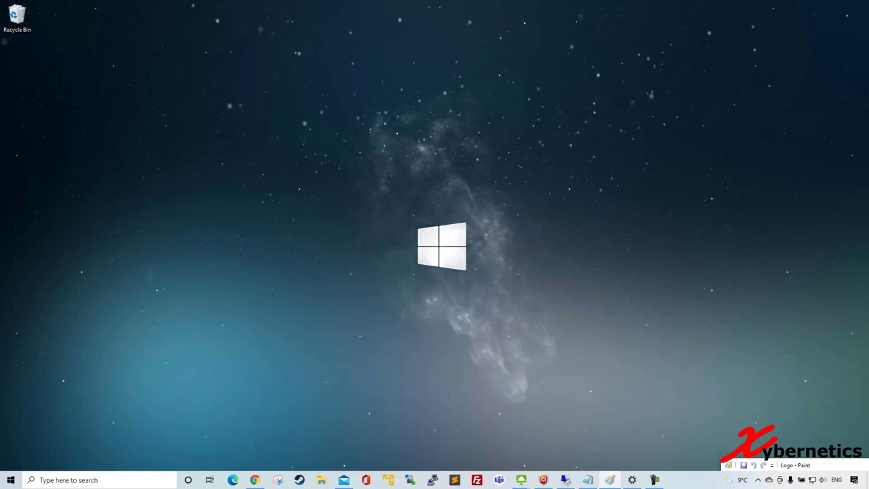
left_click_drag(819, 468, 299, 181)
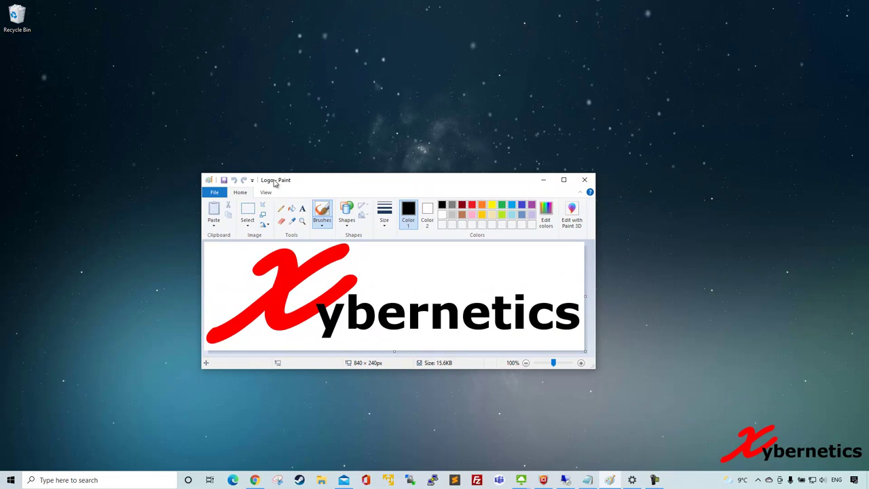
mouse_move(275, 182)
left_mouse_down()
mouse_move(422, 225)
mouse_move(503, 342)
mouse_move(820, 402)
mouse_move(819, 467)
left_mouse_up()
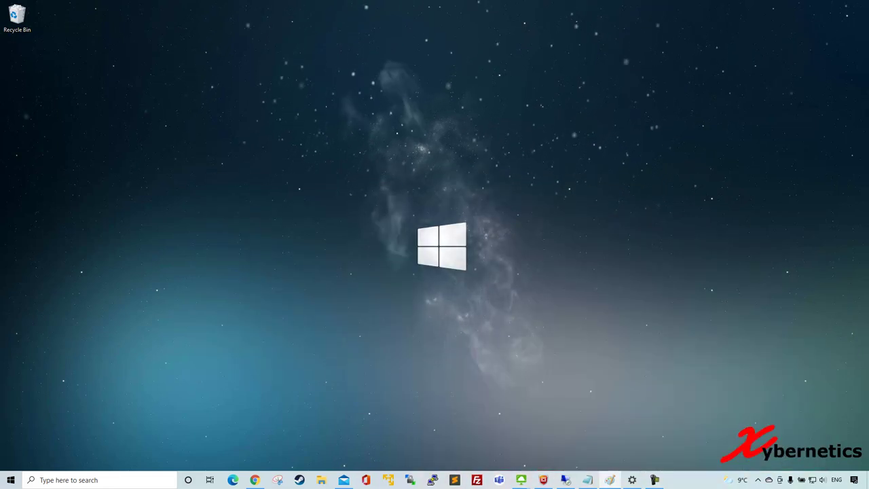
Focus the desktop, then restore the Logo - Paint window from its taskbar button
left_click(138, 413)
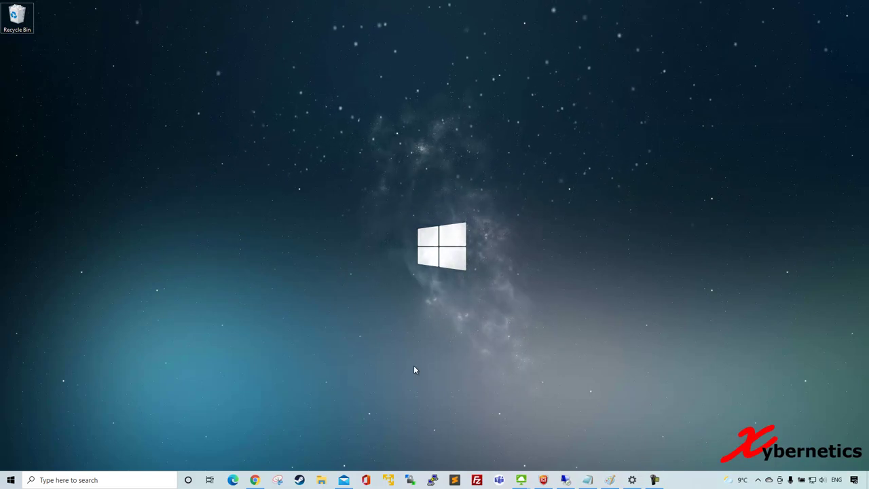
left_click(610, 480)
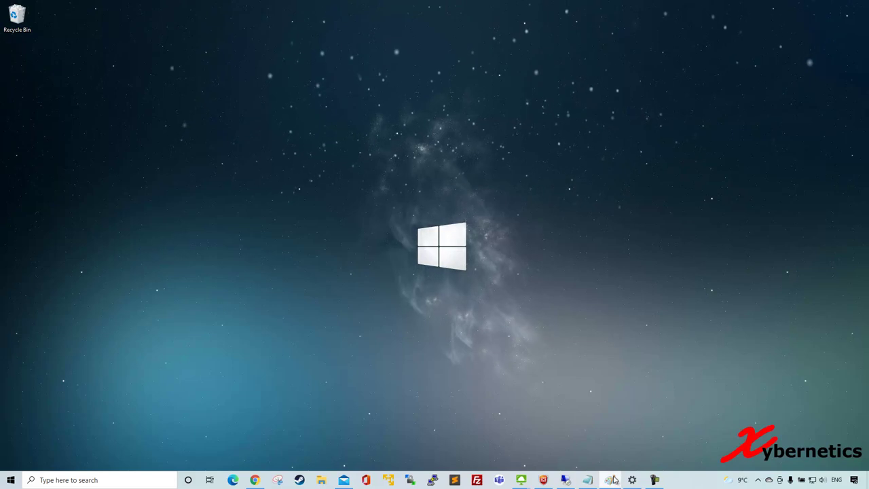
mouse_move(630, 480)
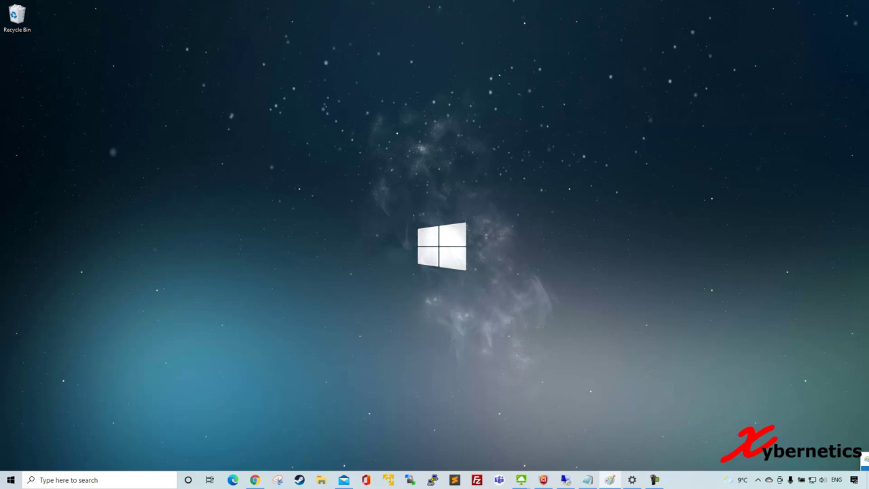
left_click(610, 479)
Drag the Paint window down off the bottom edge and return focus to the desktop
mouse_move(448, 469)
left_mouse_down()
mouse_move(369, 455)
mouse_move(408, 448)
mouse_move(404, 475)
left_mouse_up()
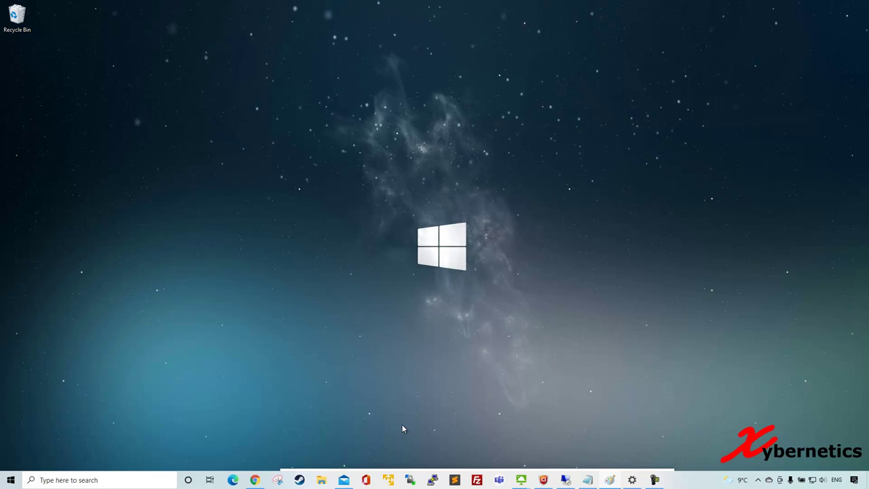
left_click(576, 398)
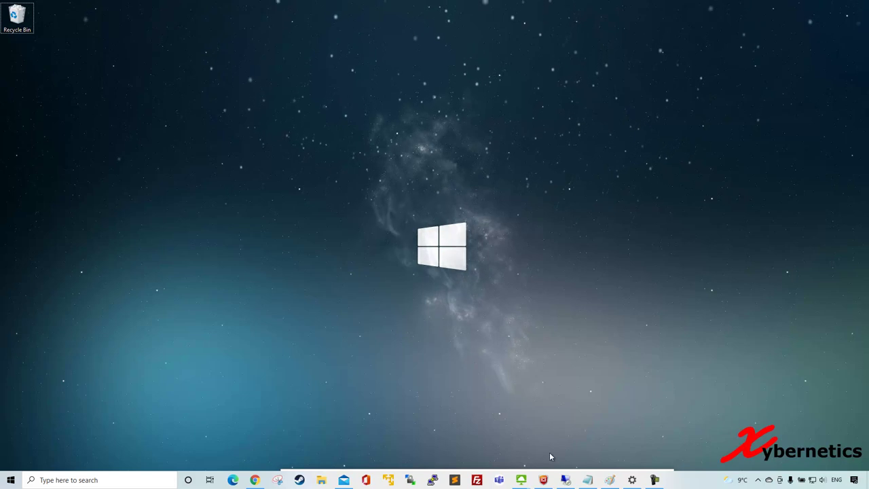
mouse_move(613, 481)
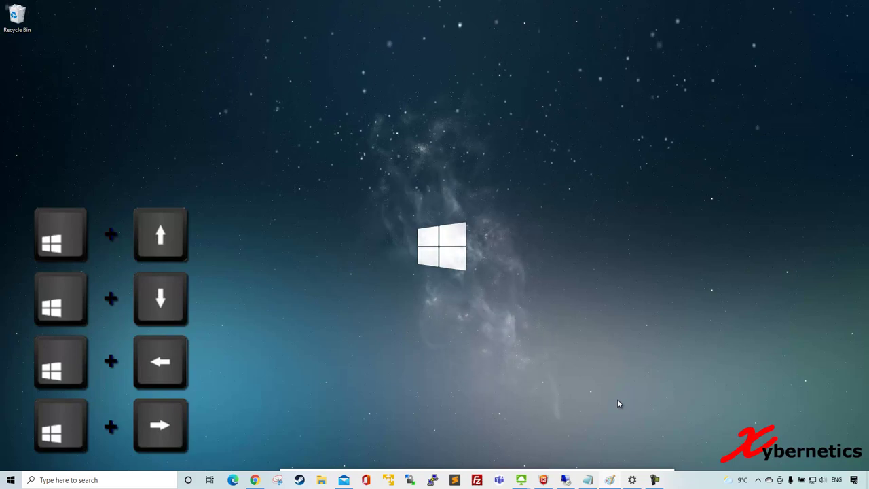
Snap Paint to the left half and maximize it, then minimize and restore it several times
key("super+Up")
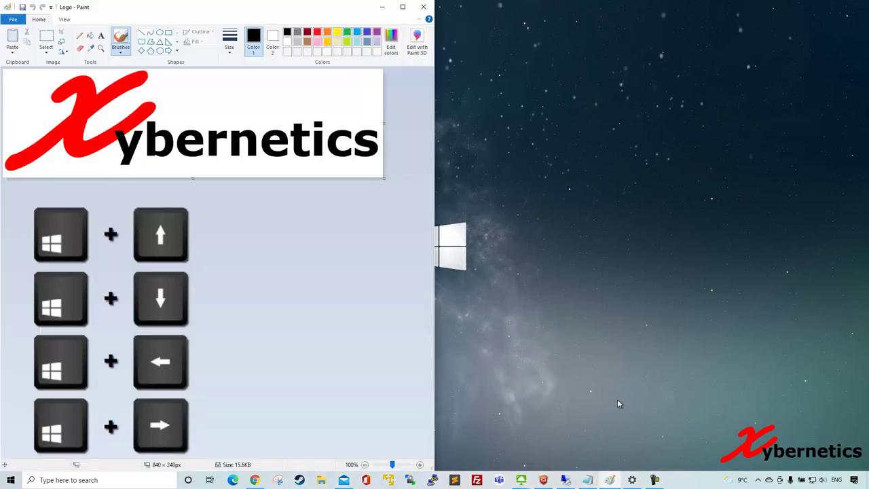
key("super+Up")
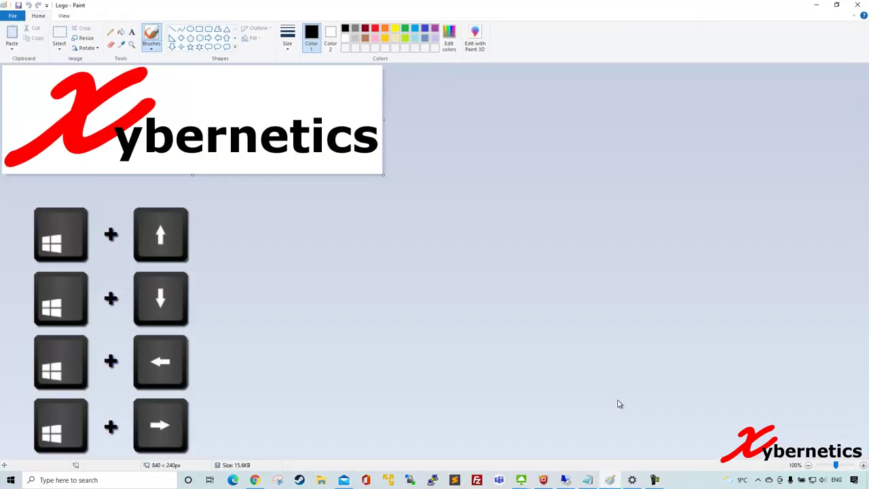
key("super+Down")
key("super+Down")
key("super+Up")
key("super+Down")
key("super+Up")
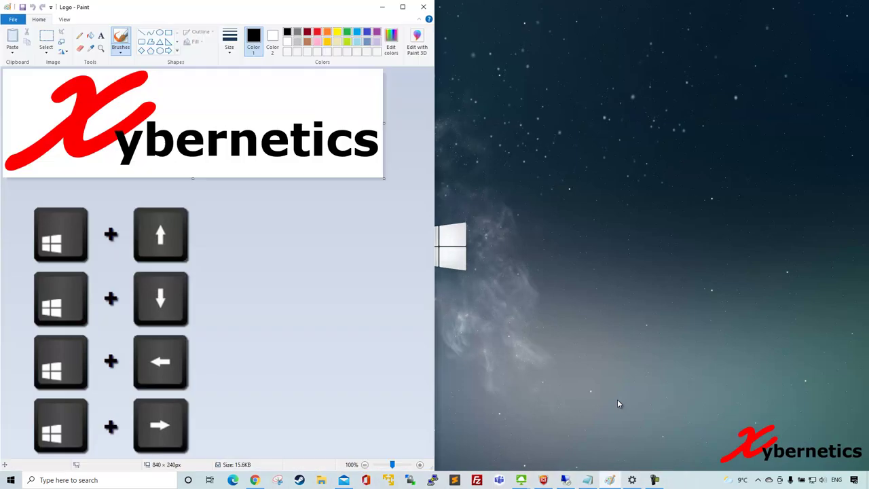
key("super+Down")
key("super+Up")
Snap Paint to the bottom-left quarter, left half and right half, then minimize it
key("super+Down")
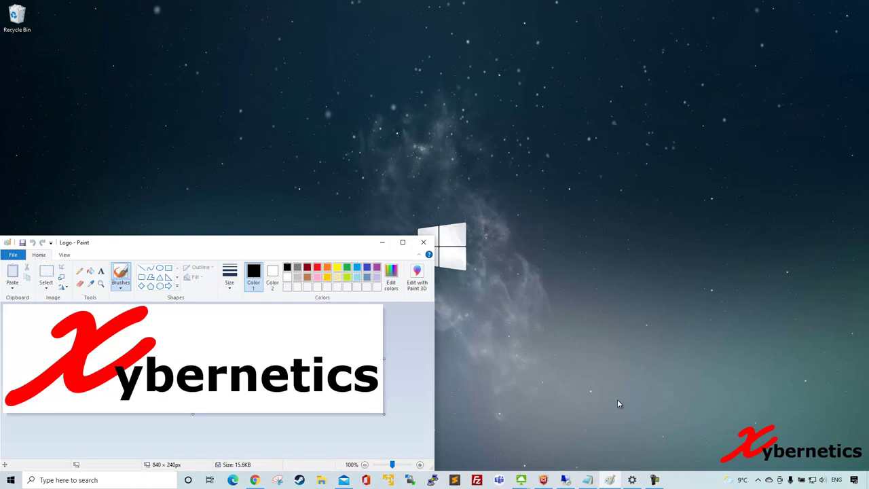
key("super+Up")
key("super+Down")
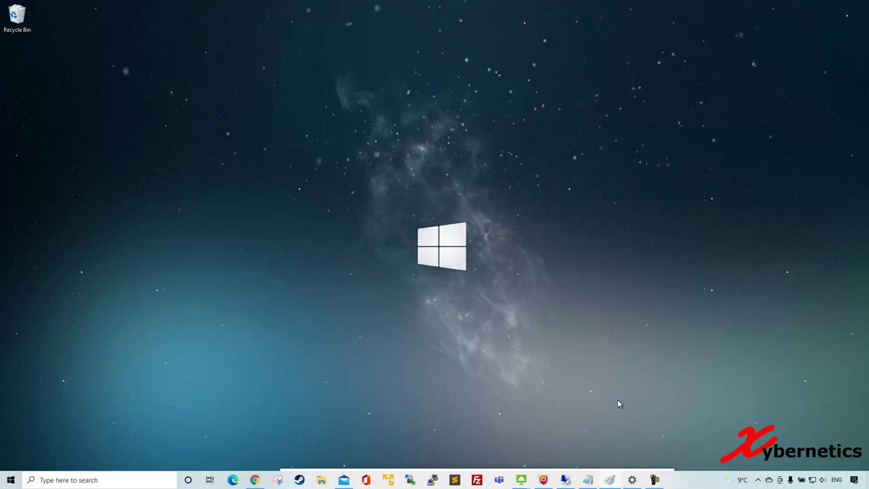
key("super+Right")
key("super+Down")
key("super+Left")
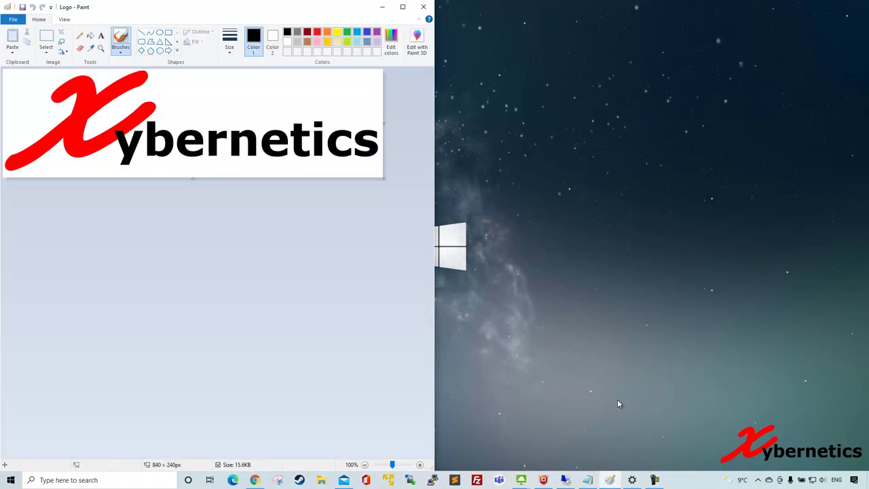
key("super+Down")
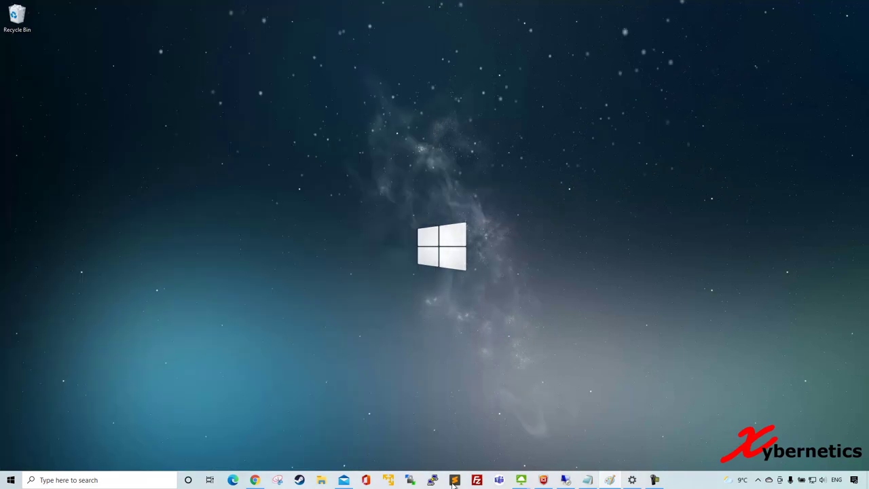
Cascade all open windows from the taskbar menu and drag Logo - Paint near the screen centre
right_click(700, 481)
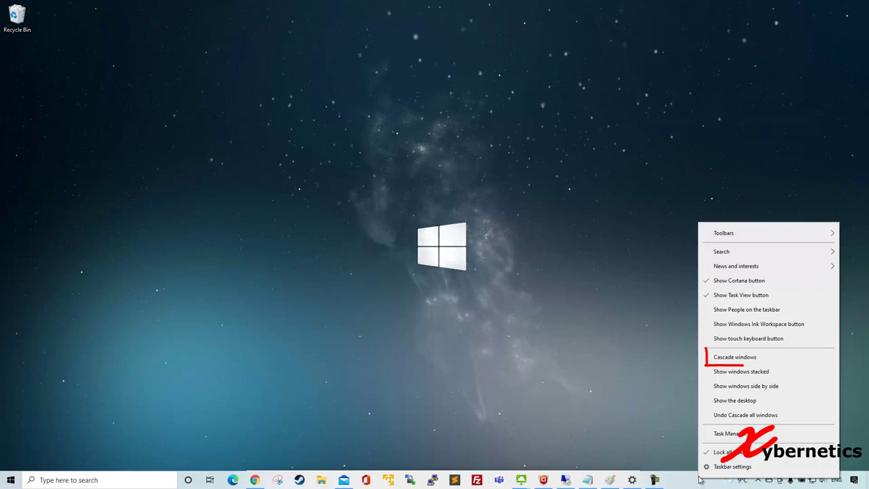
left_click(725, 363)
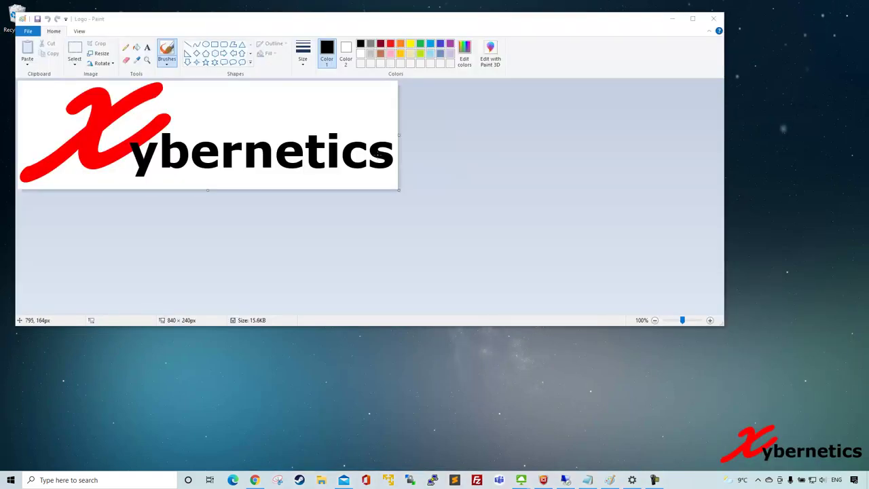
mouse_move(241, 26)
left_mouse_down()
mouse_move(251, 27)
mouse_move(264, 91)
mouse_move(270, 67)
left_mouse_up()
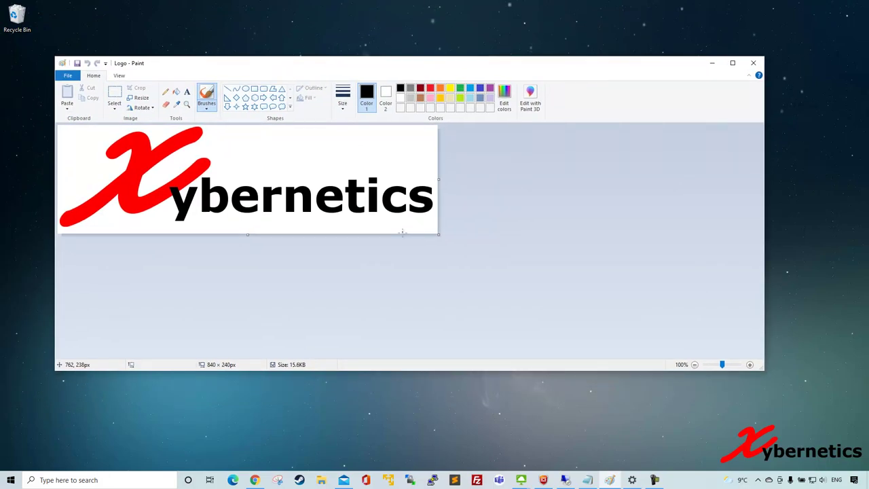